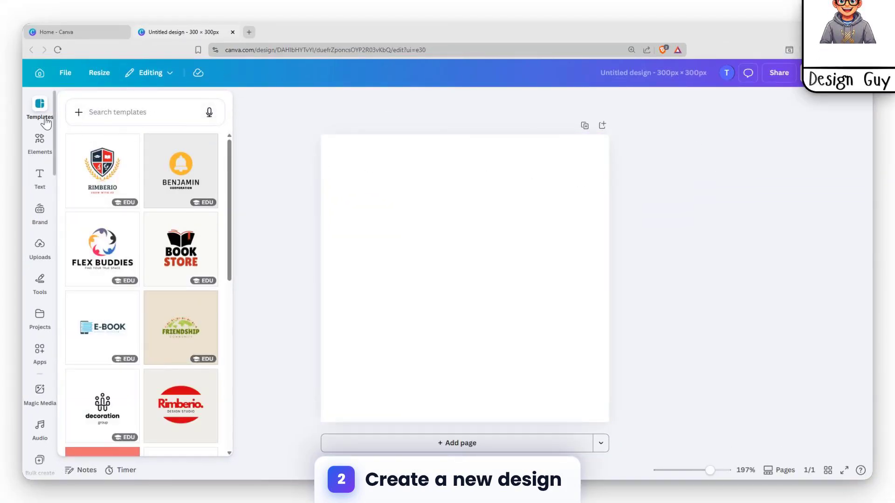
# Search the templates for "main menu" and apply the yellow "Menu Today" template to the blank page
pyautogui.click(127, 113)
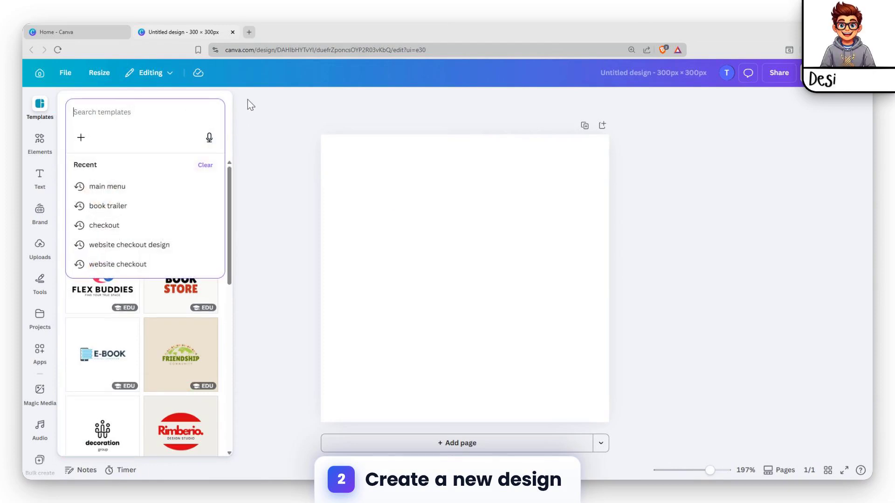
pyautogui.click(107, 190)
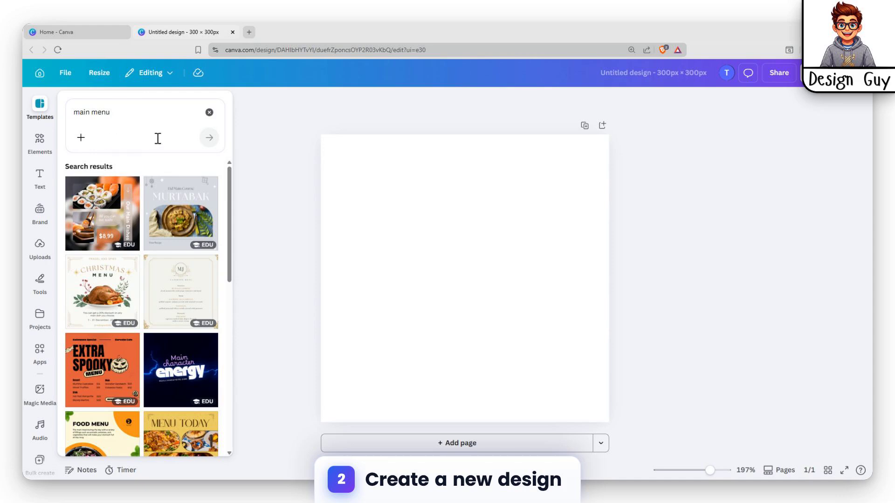
pyautogui.scroll(-2, 157, 252)
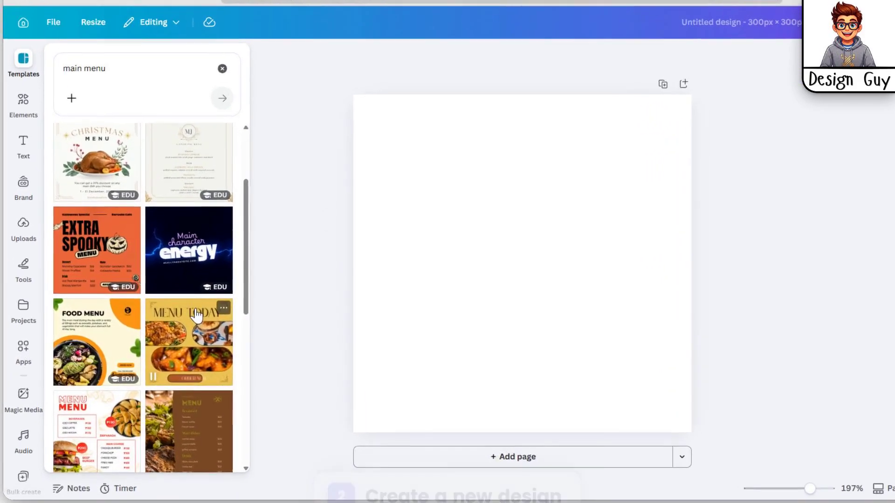
pyautogui.click(181, 320)
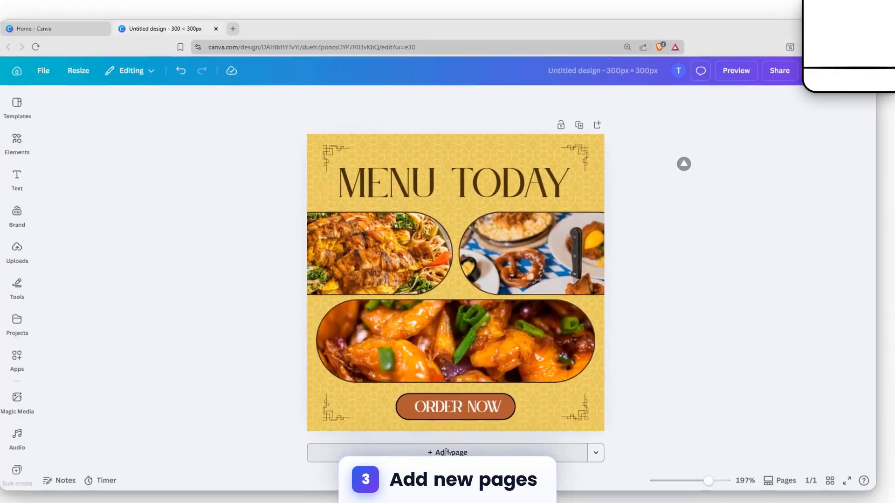
# Add three new pages after the menu page, for four pages in all
pyautogui.click(405, 499)
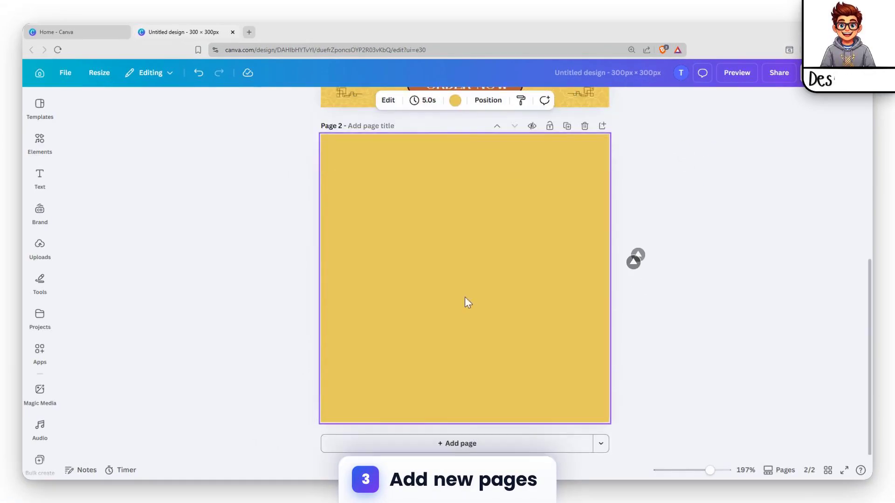
pyautogui.scroll(5, 468, 302)
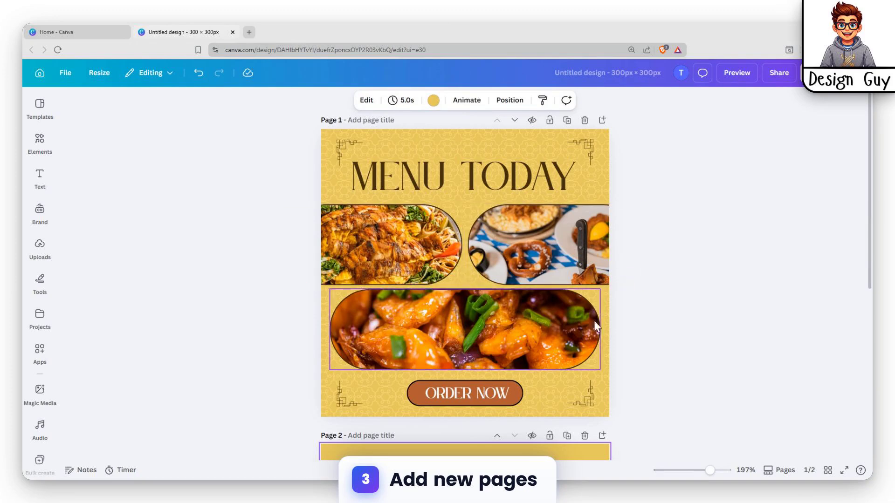
pyautogui.scroll(-5, 535, 327)
pyautogui.doubleClick(432, 445)
# Move the grilled meat and noodles photo from page 1 to the middle of page 2
pyautogui.scroll(15, 551, 380)
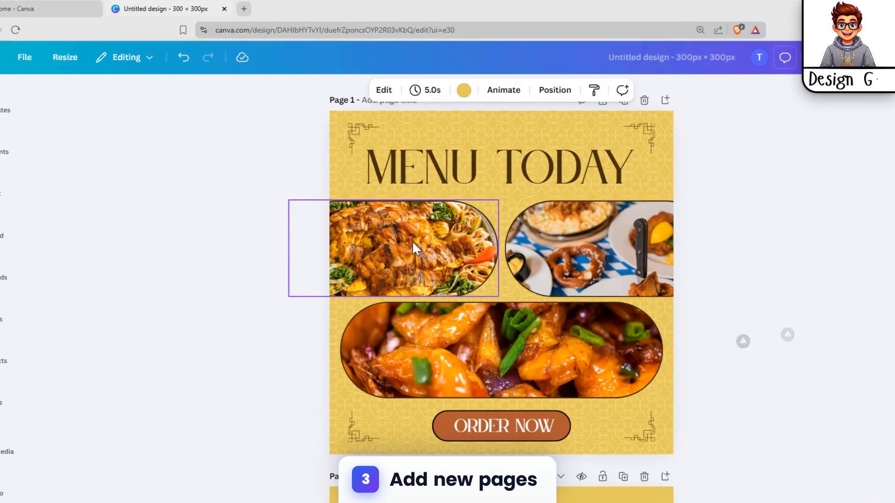
pyautogui.click(388, 229)
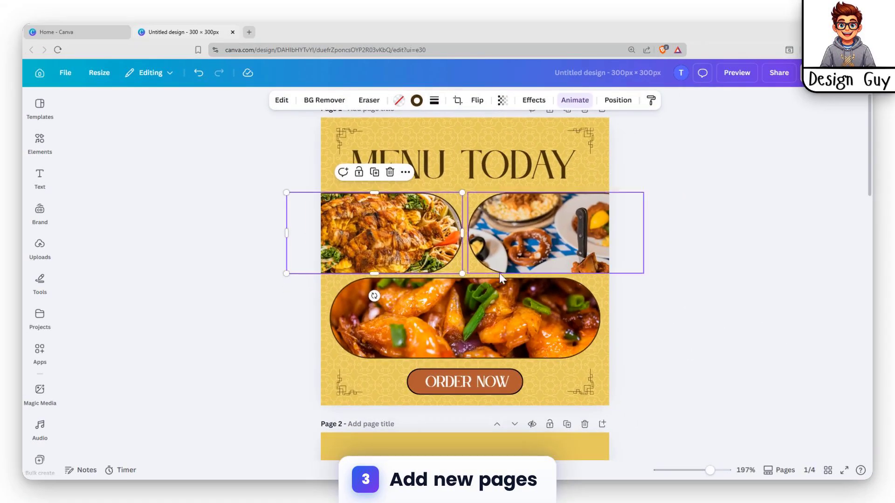
pyautogui.scroll(-2, 500, 273)
pyautogui.scroll(2, 373, 217)
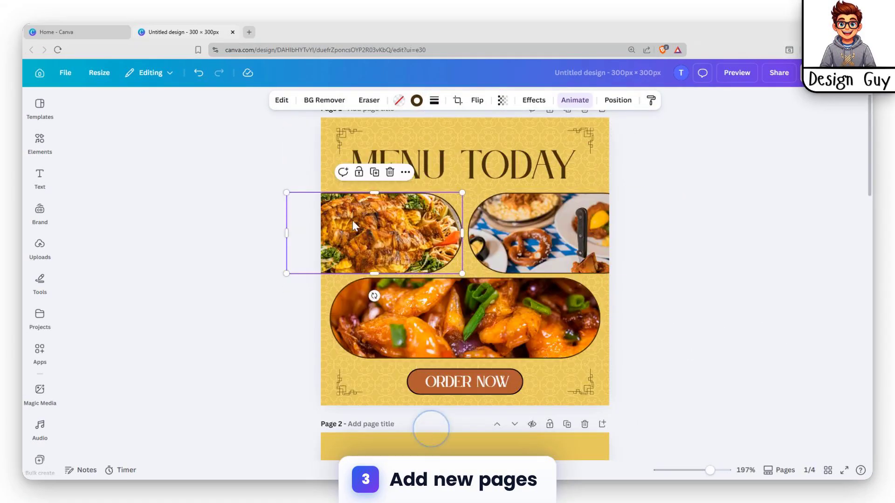
pyautogui.moveTo(350, 230); pyautogui.dragTo(425, 414)
pyautogui.scroll(-2, 391, 397)
pyautogui.scroll(-2, 424, 414)
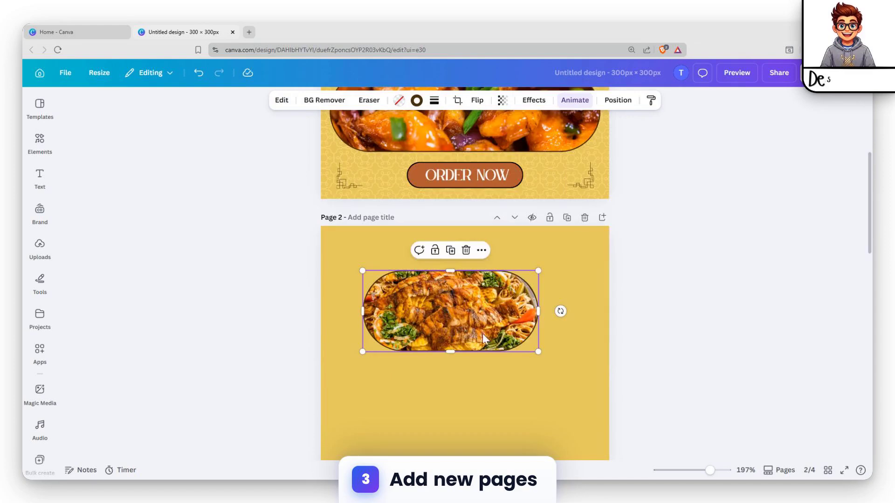
pyautogui.moveTo(429, 298); pyautogui.dragTo(443, 323)
# Move the pretzel photo from page 1 to the middle of page 3
pyautogui.scroll(4, 695, 217)
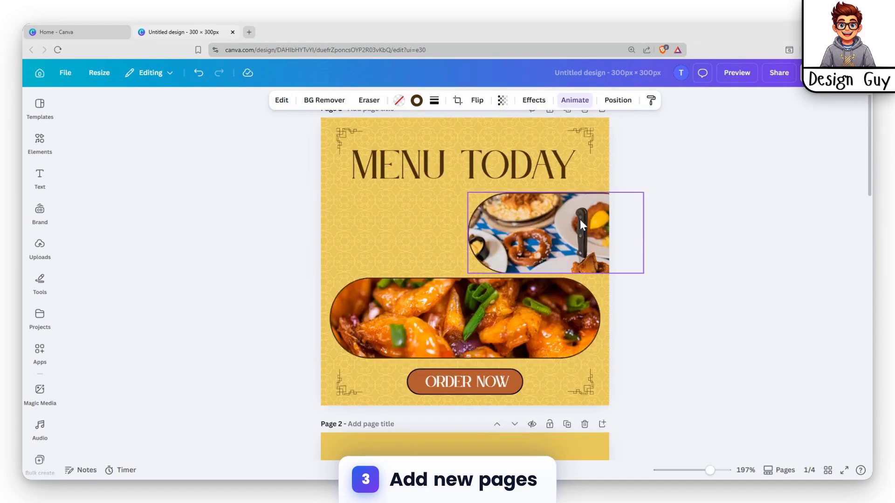
pyautogui.moveTo(559, 221); pyautogui.dragTo(475, 410)
pyautogui.scroll(-8, 498, 440)
pyautogui.scroll(-6, 475, 409)
pyautogui.scroll(2, 503, 232)
pyautogui.moveTo(463, 215); pyautogui.dragTo(464, 254)
# Move the large photo with green onion garnish from page 1 to the middle of page 4
pyautogui.scroll(10, 667, 202)
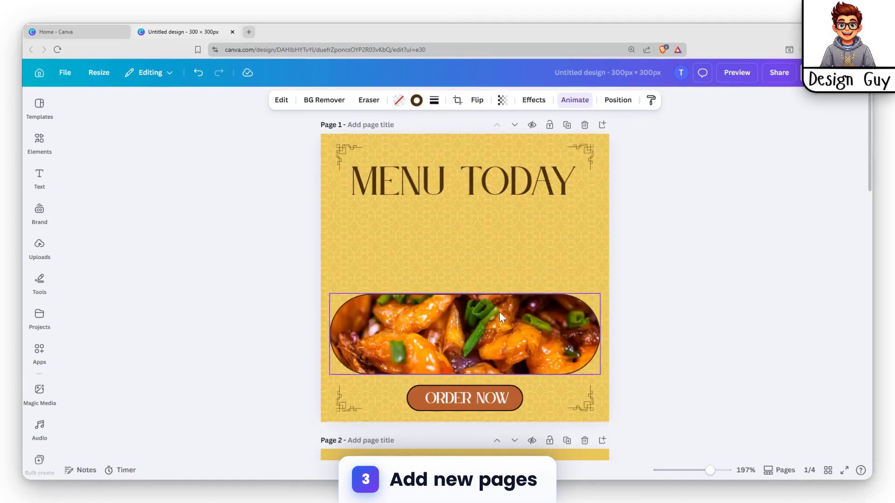
pyautogui.moveTo(499, 312); pyautogui.dragTo(494, 345)
pyautogui.scroll(-10, 508, 345)
pyautogui.scroll(-3, 493, 345)
pyautogui.moveTo(468, 224); pyautogui.dragTo(482, 262)
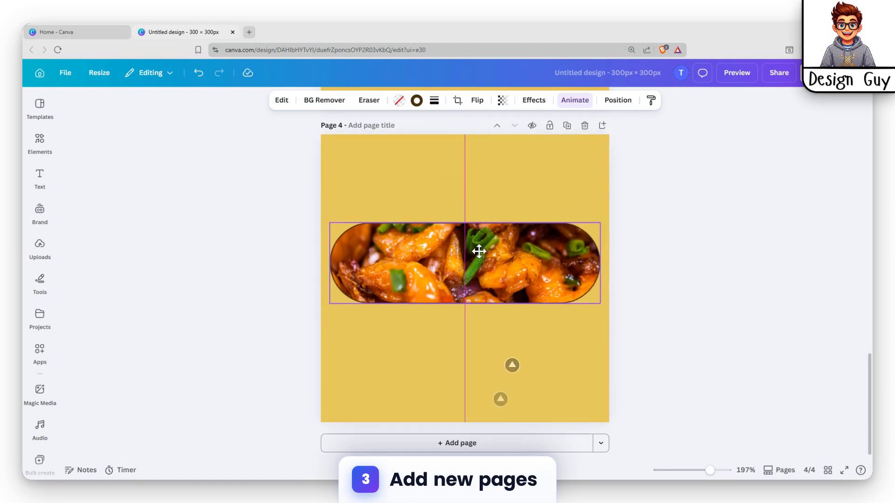
pyautogui.scroll(5, 661, 222)
pyautogui.scroll(-4, 568, 260)
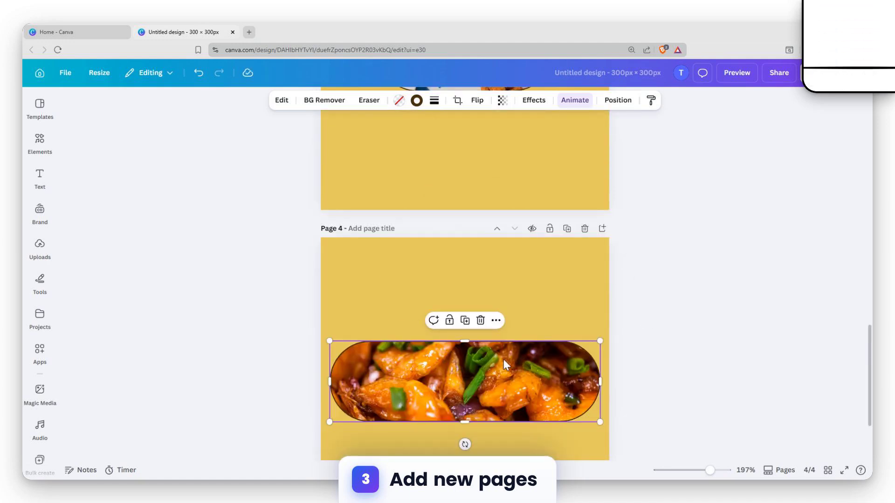
pyautogui.moveTo(506, 364); pyautogui.dragTo(507, 360)
# Reposition the pretzel photo on page 3 and widen it to about 231 by 84
pyautogui.scroll(5, 464, 214)
pyautogui.click(463, 254)
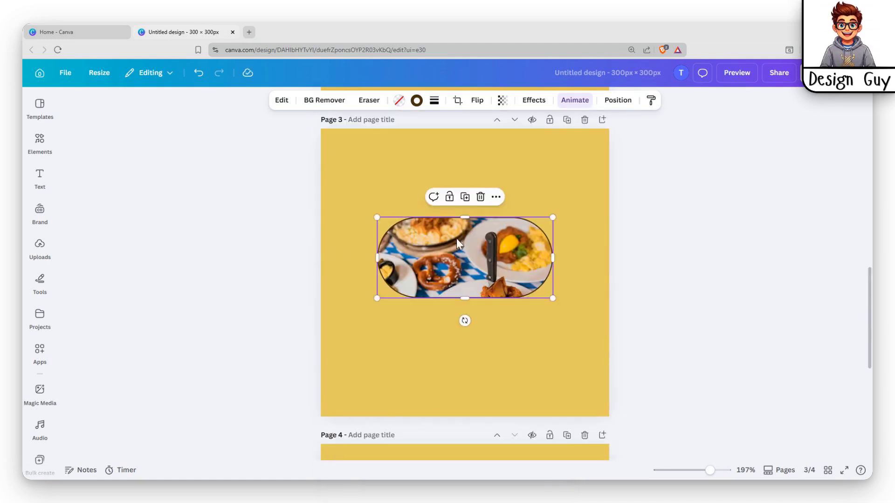
pyautogui.moveTo(376, 259); pyautogui.dragTo(354, 260)
pyautogui.moveTo(481, 252); pyautogui.dragTo(505, 261)
pyautogui.moveTo(377, 269); pyautogui.dragTo(354, 270)
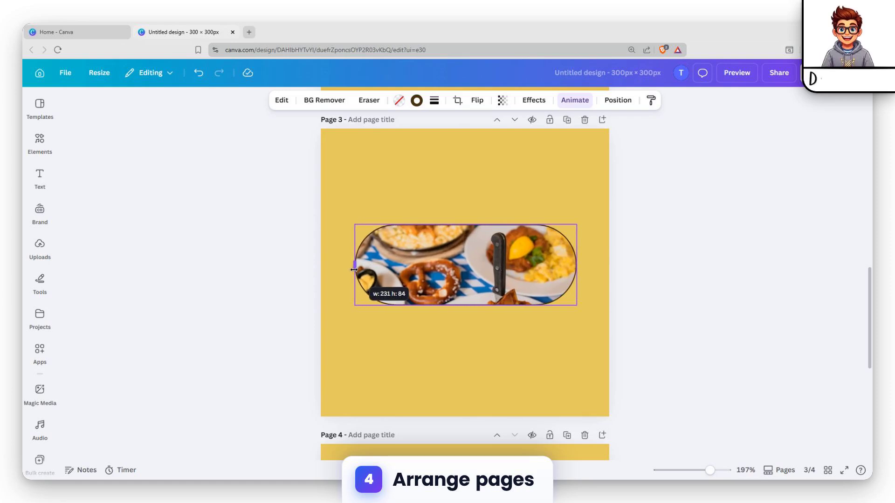
# Widen the grilled meat photo on page 2 to nearly the page width and centre it
pyautogui.scroll(6, 646, 203)
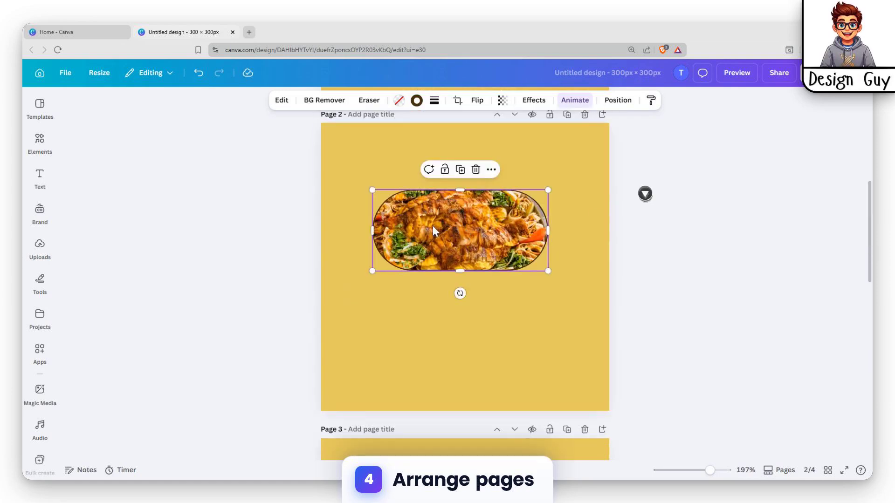
pyautogui.moveTo(434, 231); pyautogui.dragTo(401, 264)
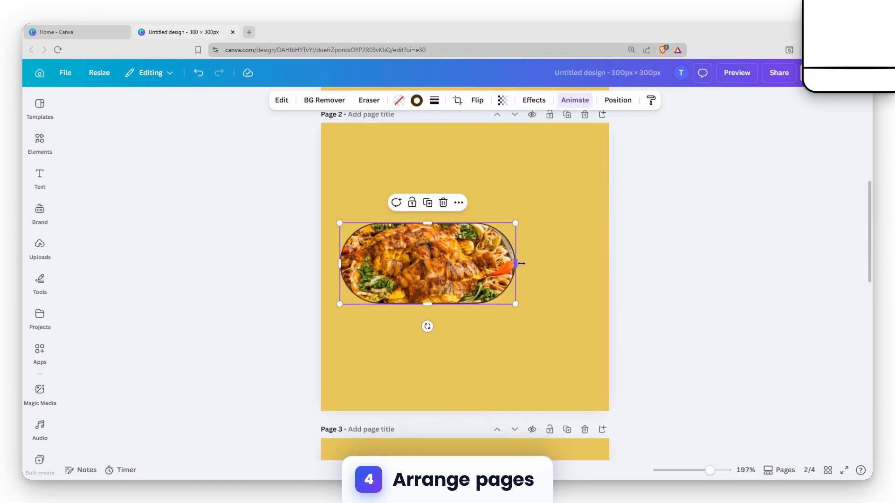
pyautogui.moveTo(521, 264); pyautogui.dragTo(591, 264)
pyautogui.moveTo(519, 257); pyautogui.dragTo(525, 257)
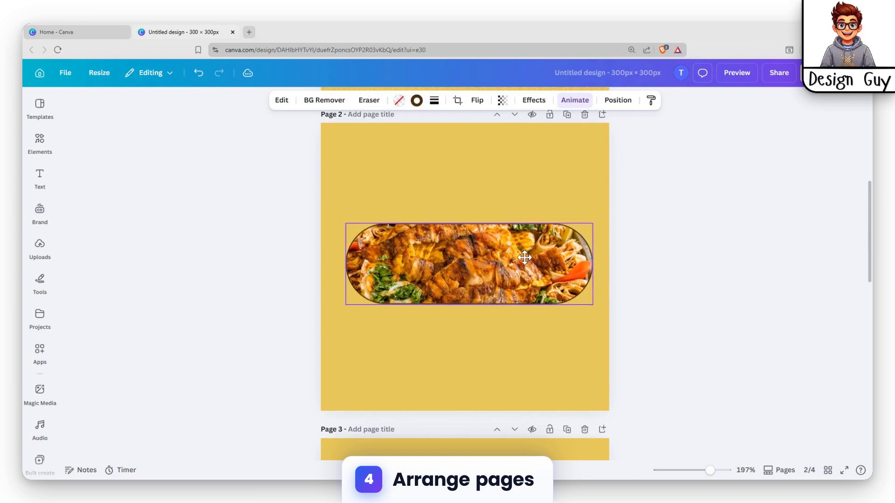
# Move the pretzel photo on page 3 toward the left edge and stretch it to nearly the full page width
pyautogui.scroll(-10, 759, 256)
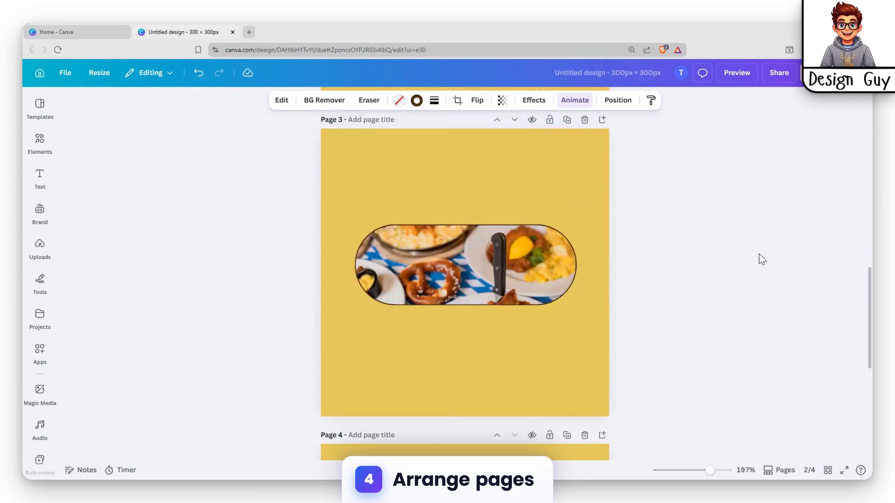
pyautogui.scroll(5, 642, 256)
pyautogui.click(428, 243)
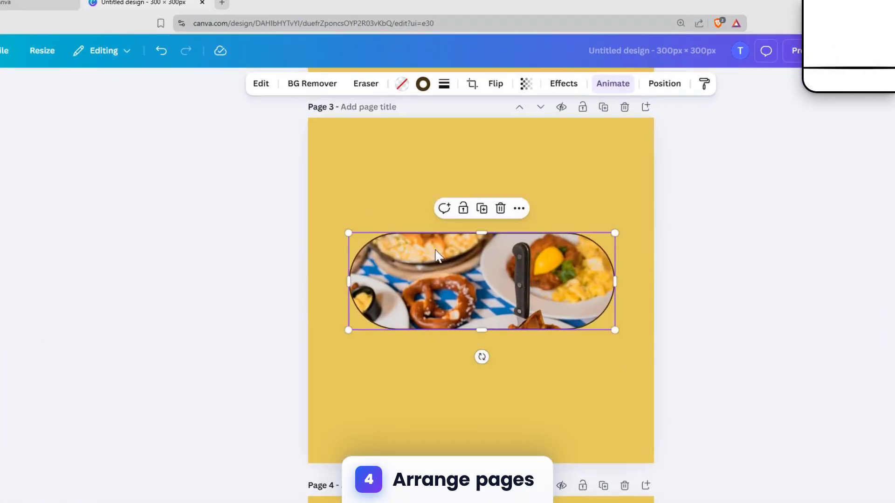
pyautogui.moveTo(437, 255); pyautogui.dragTo(399, 261)
pyautogui.moveTo(597, 283); pyautogui.dragTo(634, 282)
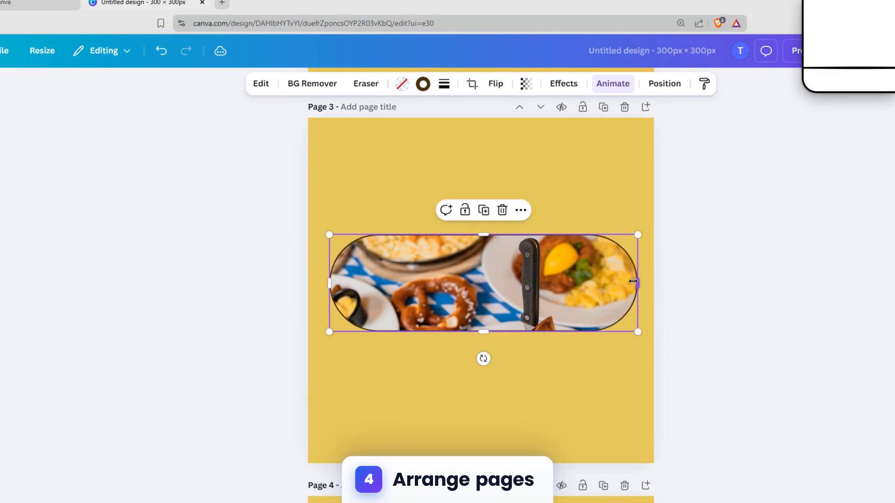
pyautogui.click(706, 242)
# Try deleting the lower-left background pattern tile on page 1, and undo the deletion
pyautogui.scroll(-5, 655, 242)
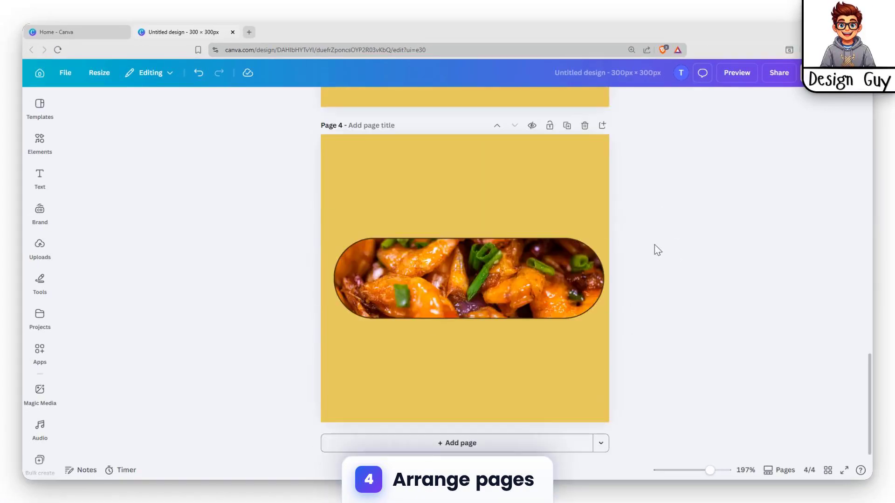
pyautogui.scroll(15, 659, 231)
pyautogui.moveTo(303, 113); pyautogui.dragTo(525, 267)
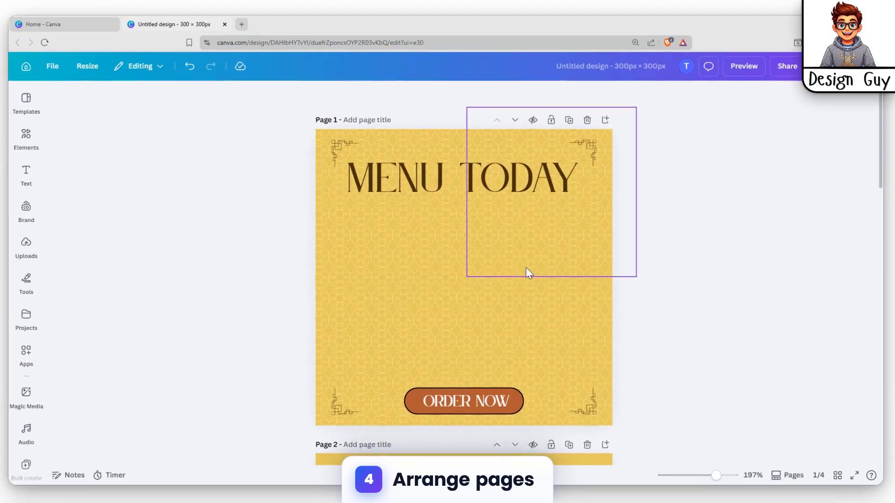
pyautogui.click(467, 279)
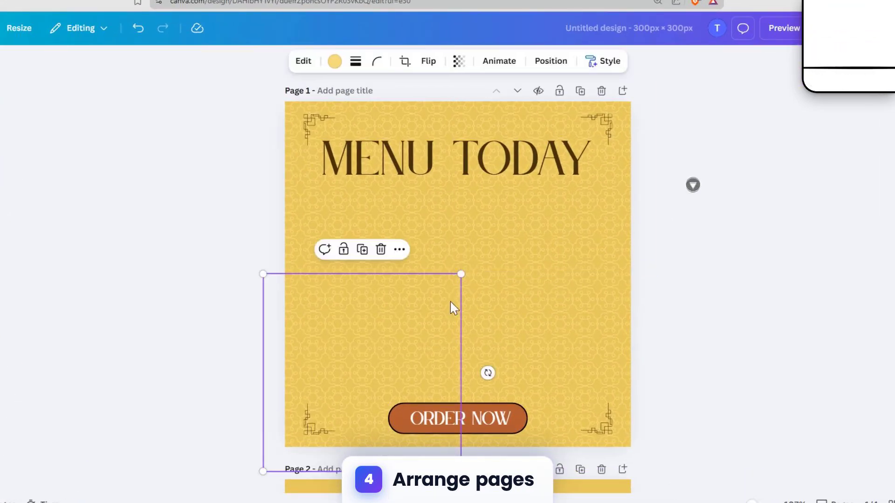
pyautogui.click(421, 308)
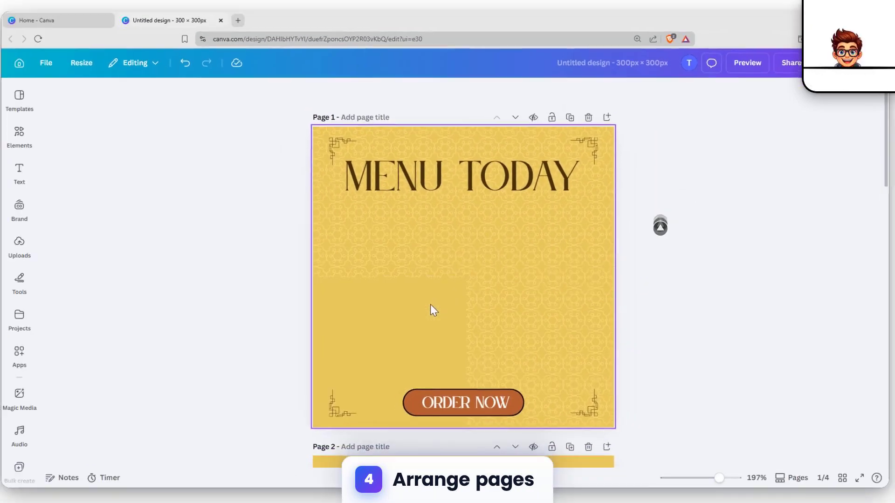
pyautogui.scroll(-5, 446, 325)
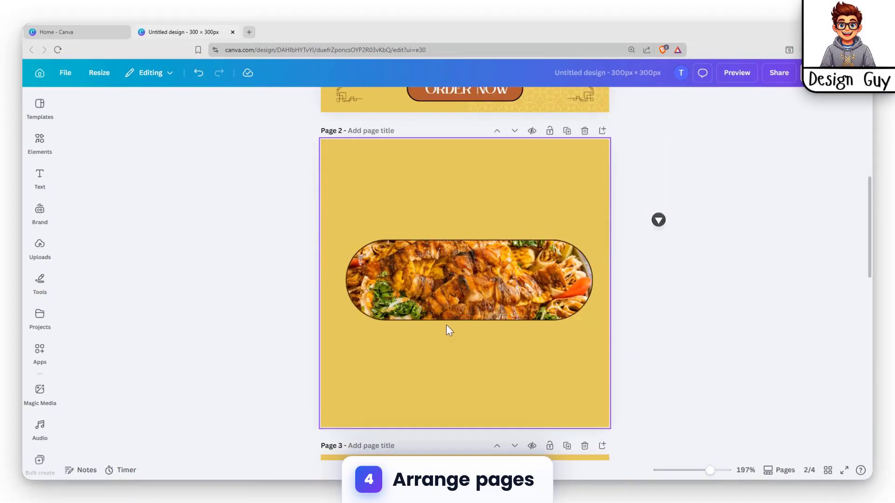
pyautogui.scroll(5, 446, 325)
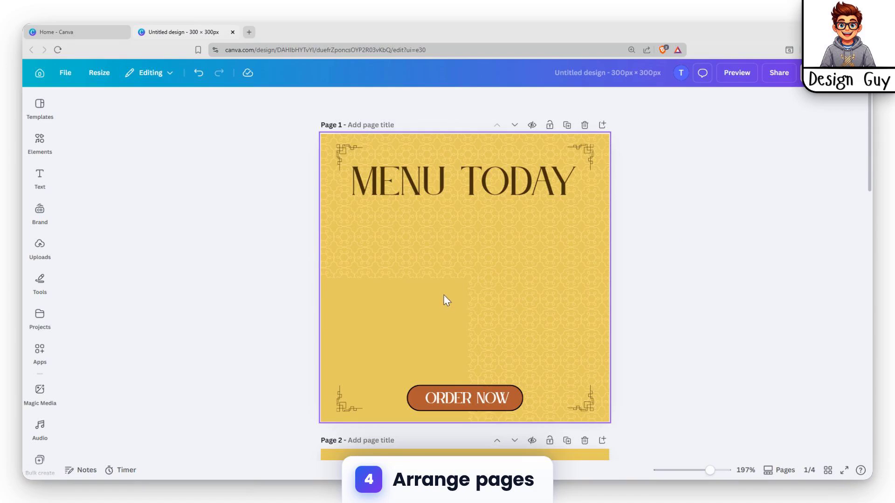
pyautogui.hotkey('ctrl', 'z')
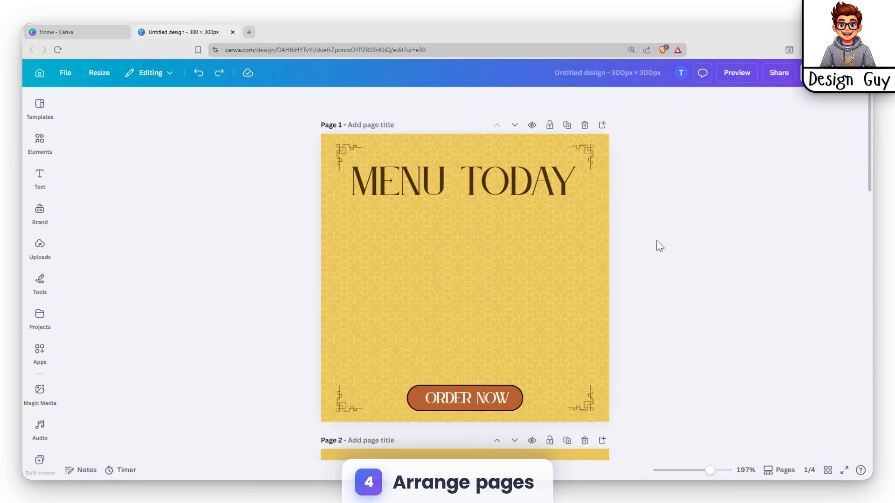
# Add a subheading reading "Combo" in the middle of page 1
pyautogui.click(37, 148)
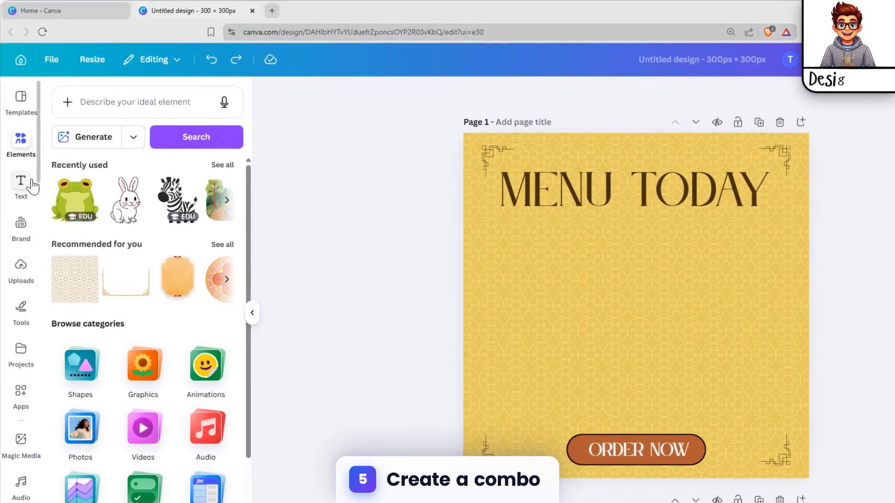
pyautogui.click(39, 176)
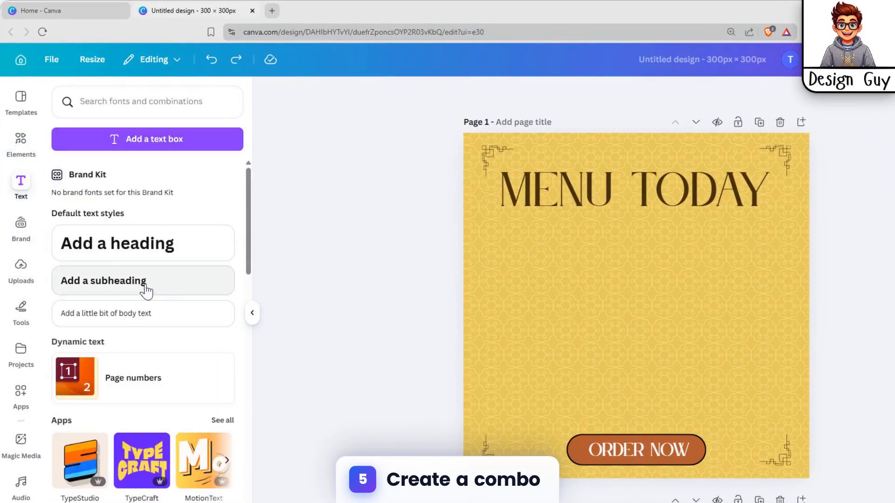
pyautogui.click(132, 279)
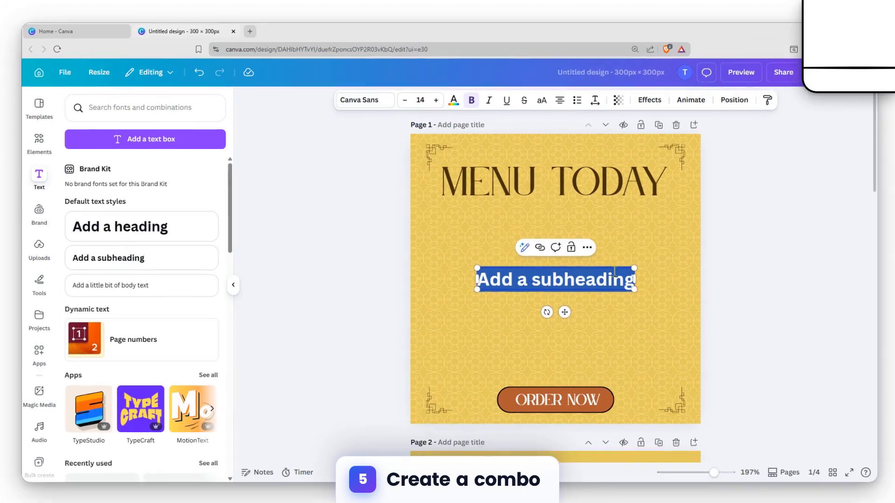
pyautogui.write('Combo')
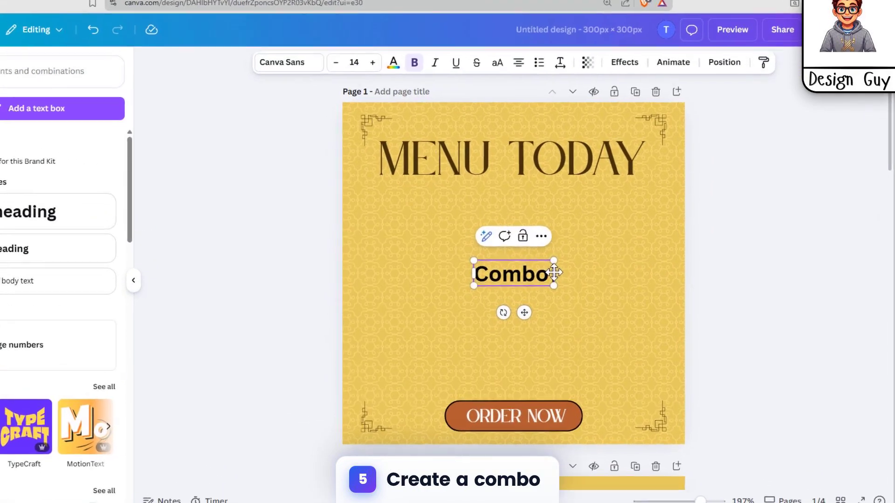
# Widen the subheading's text box and extend its text to "Combo 1"
pyautogui.click(589, 283)
pyautogui.click(563, 285)
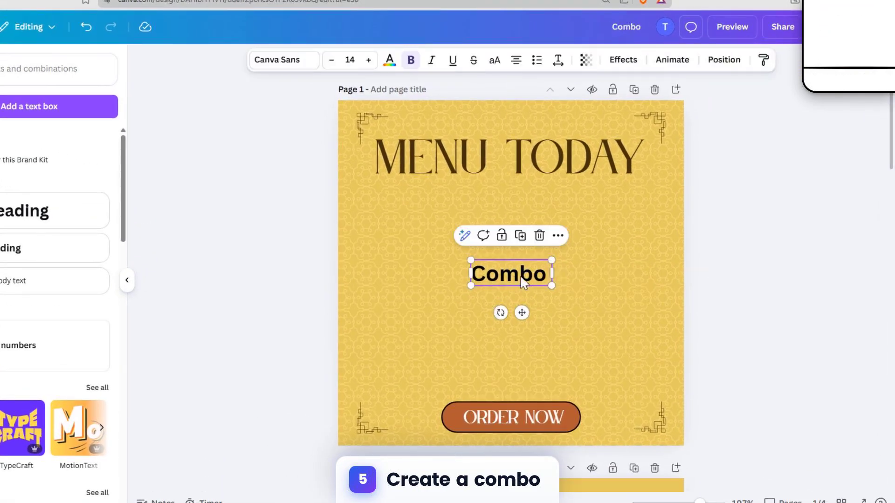
pyautogui.moveTo(552, 274); pyautogui.dragTo(575, 278)
pyautogui.write('1')
pyautogui.moveTo(516, 76); pyautogui.dragTo(695, 266)
pyautogui.click(785, 270)
pyautogui.click(557, 276)
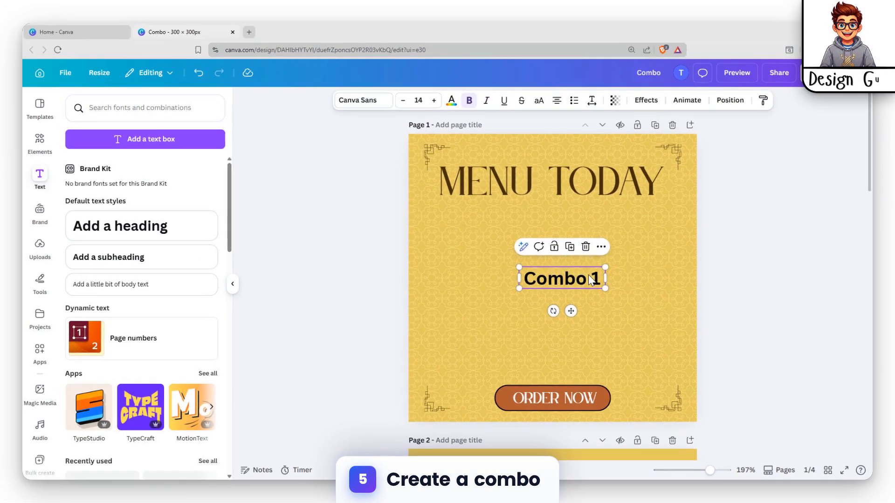
# Duplicate the "Combo 1" subheading twice, move the original up beneath the title and align the first copy directly below it
pyautogui.hotkey('ctrl', 'd')
pyautogui.hotkey('ctrl', 'd')
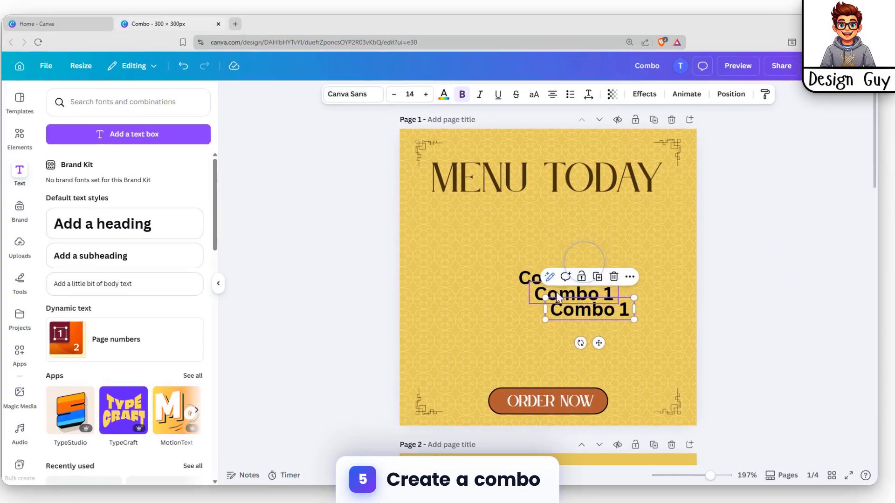
pyautogui.click(533, 277)
pyautogui.moveTo(500, 272); pyautogui.dragTo(493, 220)
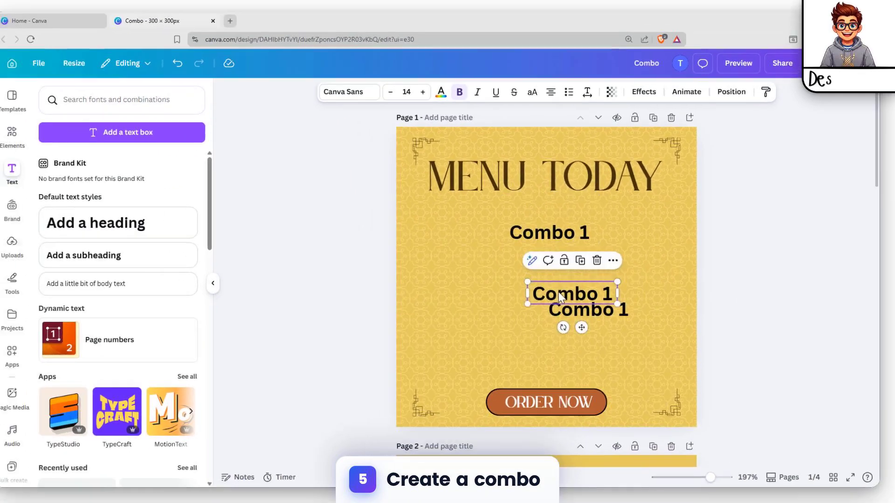
pyautogui.moveTo(531, 291); pyautogui.dragTo(547, 268)
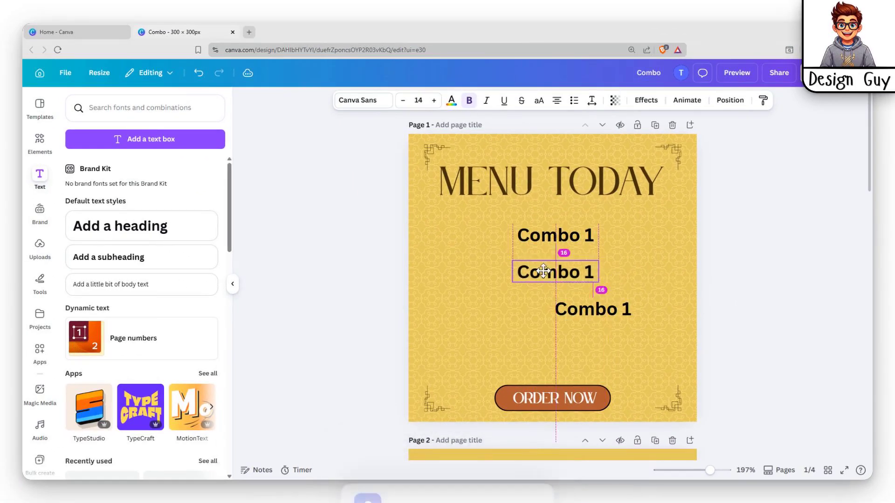
# Change the middle subheading's text on page 1 to "Combo 2"
pyautogui.doubleClick(587, 272)
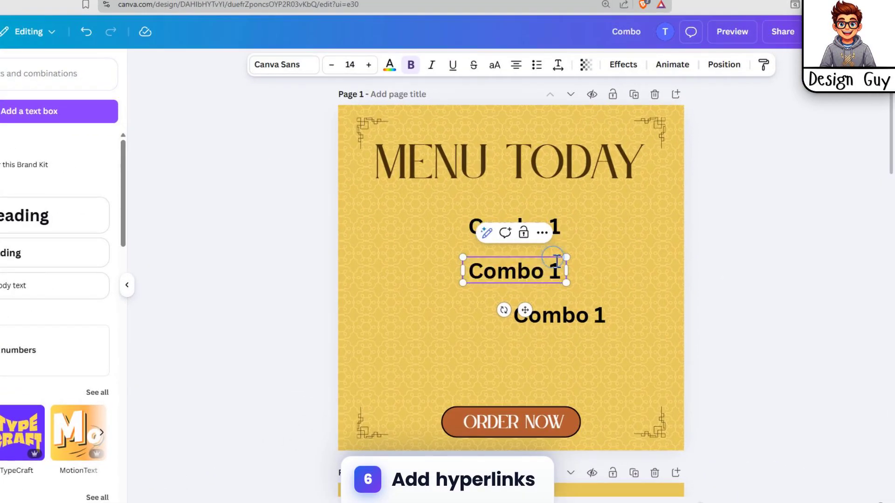
pyautogui.press('BackSpace')
pyautogui.write('2')
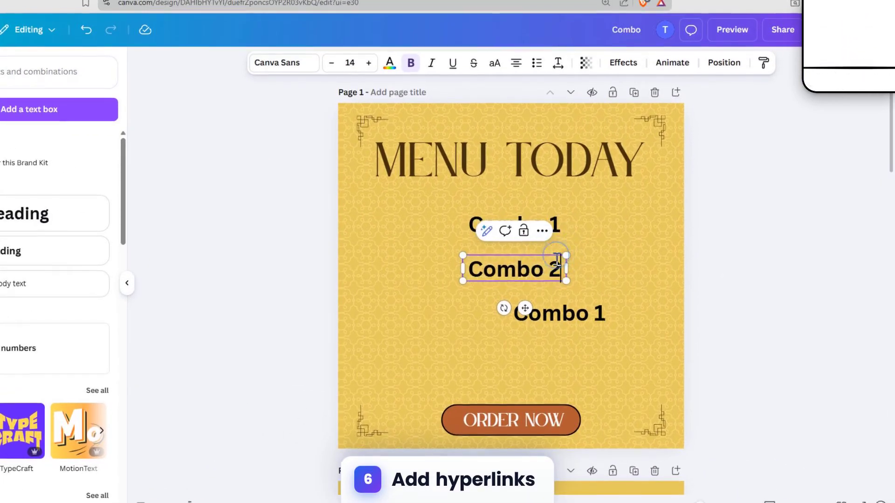
# Align the last copied subheading below "Combo 2" and change its text to "Combo 3"
pyautogui.click(559, 316)
pyautogui.moveTo(560, 316); pyautogui.dragTo(512, 299)
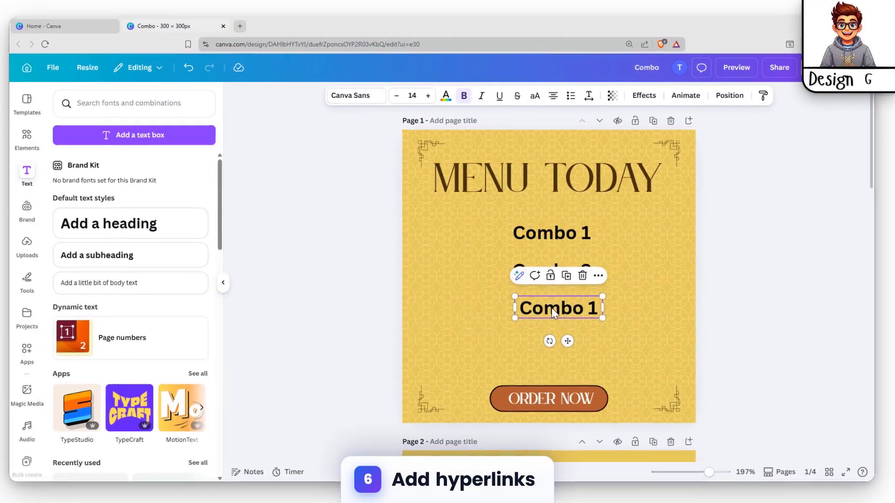
pyautogui.doubleClick(578, 310)
pyautogui.doubleClick(588, 310)
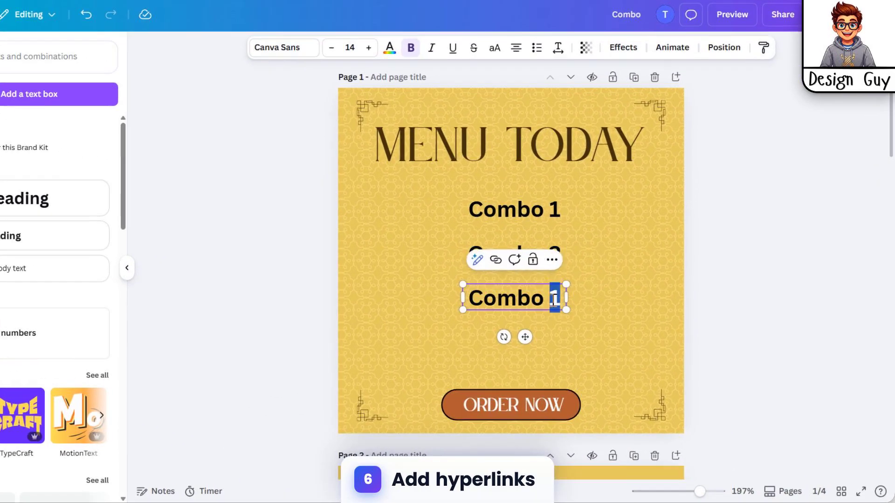
# Link the "Combo 1" text to page 2 of this document
pyautogui.click(538, 209)
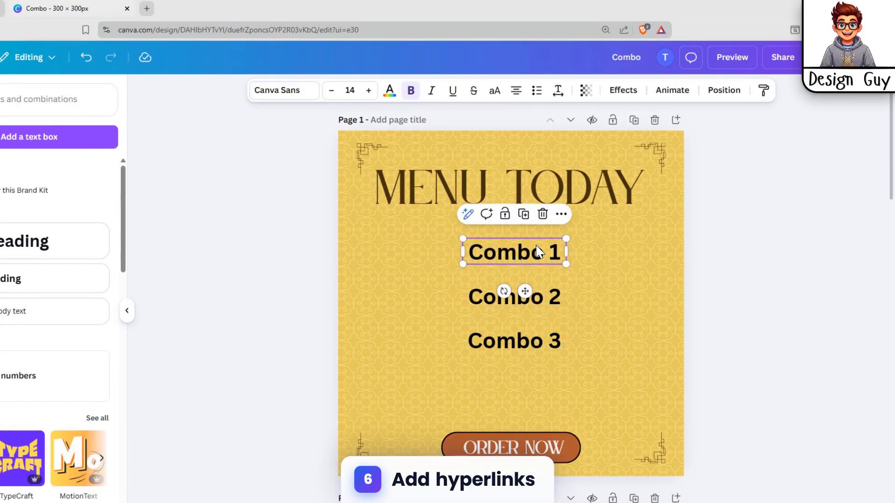
pyautogui.hotkey('ctrl', 'k')
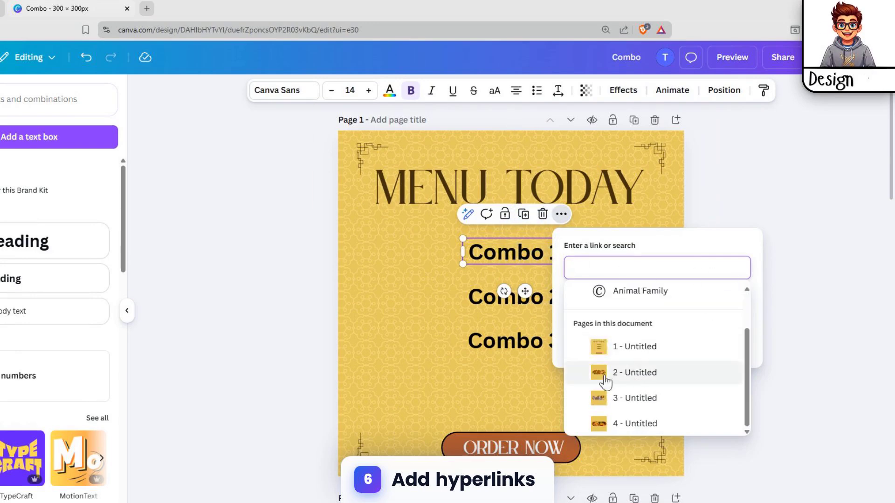
pyautogui.click(632, 373)
pyautogui.click(563, 342)
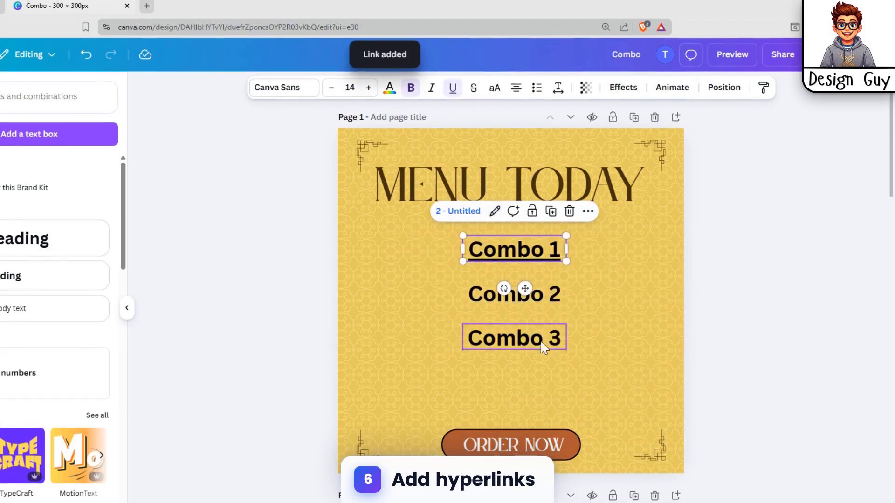
# Link the "Combo 2" text to page 3 of this document
pyautogui.click(543, 300)
pyautogui.hotkey('ctrl', 'k')
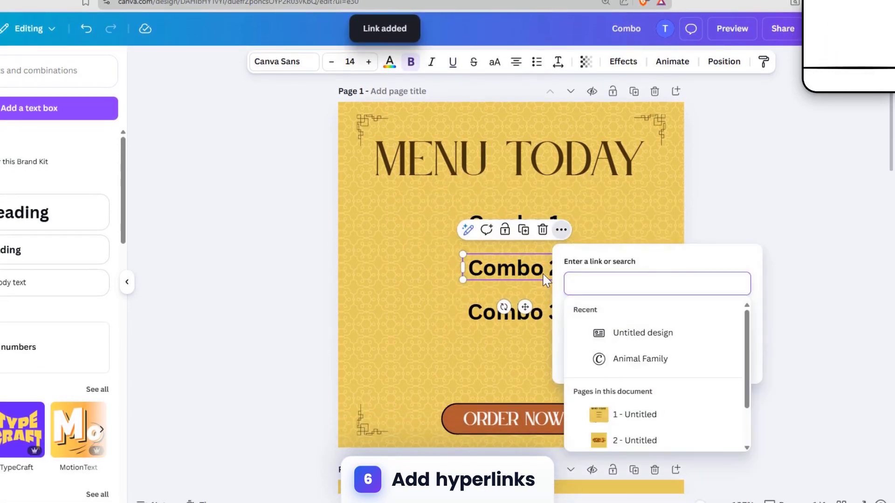
pyautogui.scroll(-3, 671, 400)
pyautogui.click(642, 415)
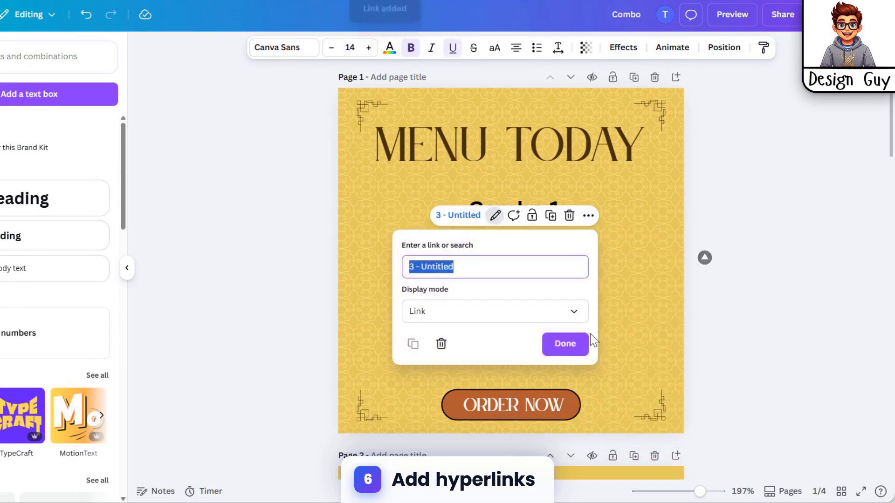
pyautogui.click(565, 344)
# Link the "Combo 3" text to page 4 of this document and deselect it
pyautogui.click(487, 308)
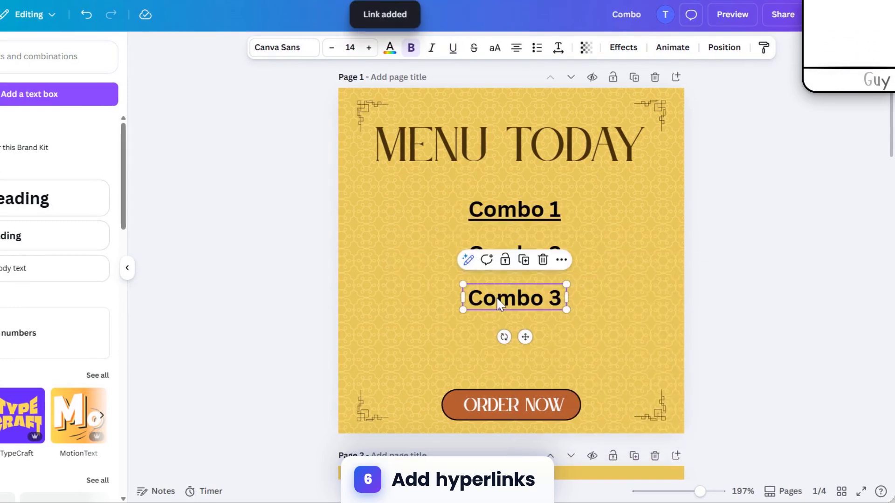
pyautogui.hotkey('ctrl', 'k')
pyautogui.scroll(-2, 679, 419)
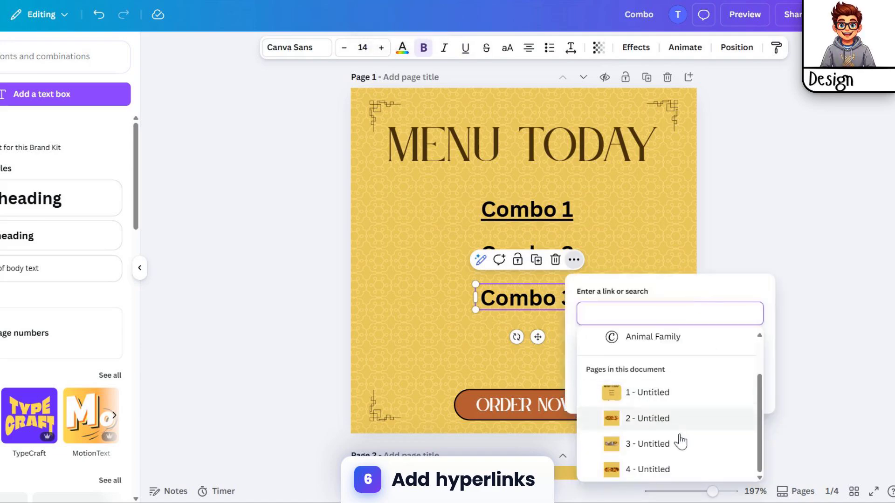
pyautogui.click(644, 467)
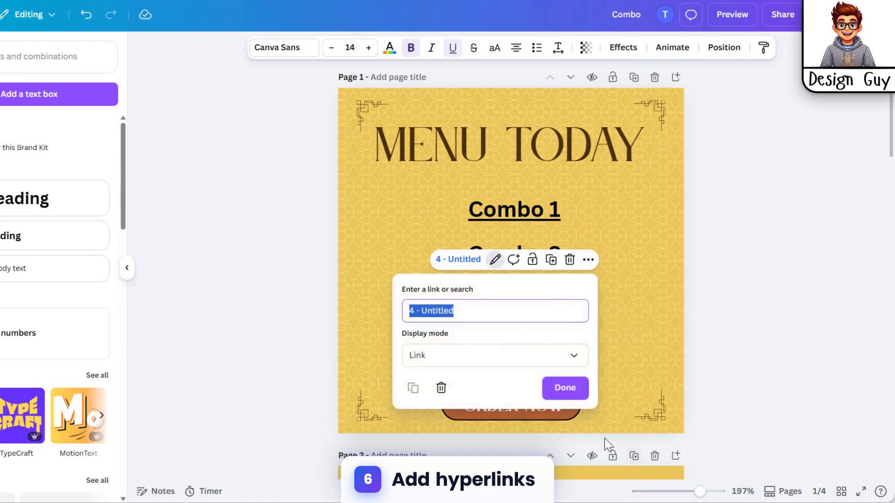
pyautogui.click(565, 387)
pyautogui.click(710, 326)
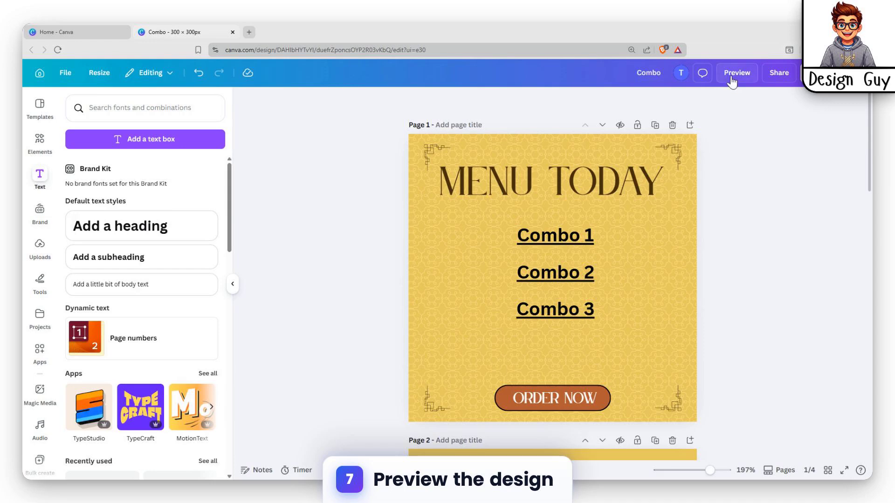
# Preview the design, close the preview, and test the "Combo 1" link by following it to page 2
pyautogui.click(737, 72)
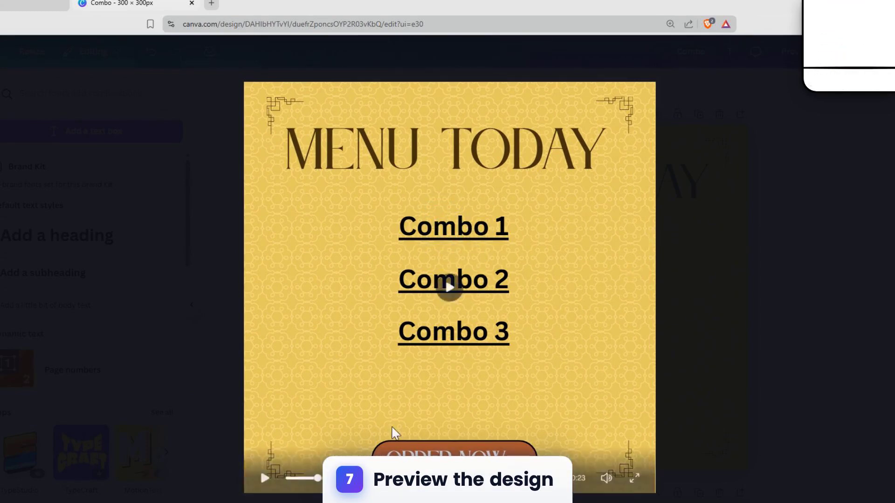
pyautogui.press('Escape')
pyautogui.click(561, 138)
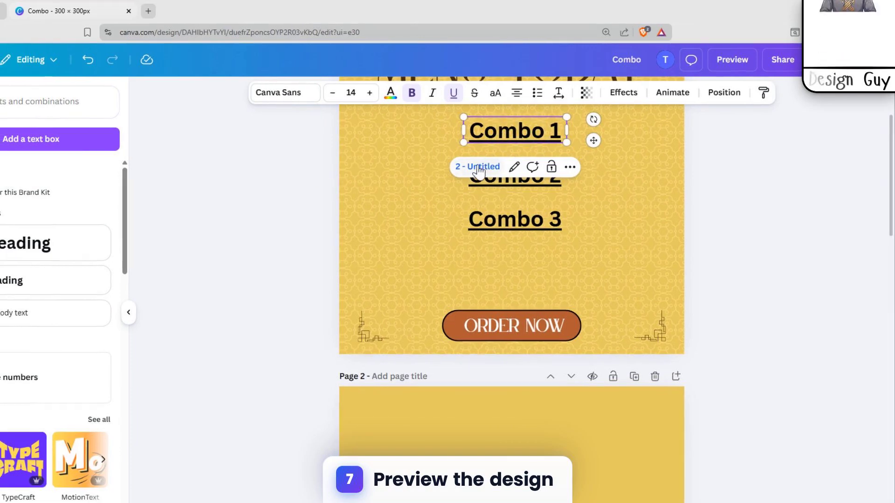
pyautogui.scroll(-5, 477, 172)
pyautogui.click(477, 173)
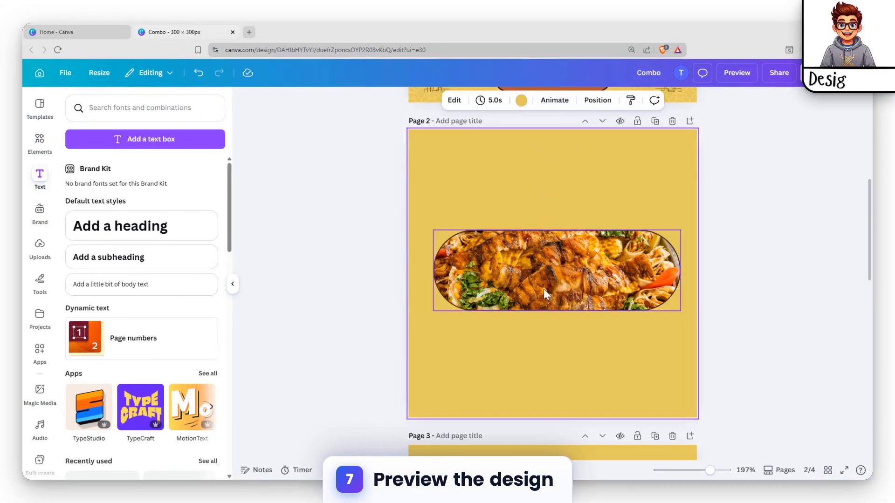
# Return to the menu on page 1 and test the "Combo 2" link by following it to page 3
pyautogui.scroll(-12, 547, 294)
pyautogui.scroll(14, 565, 323)
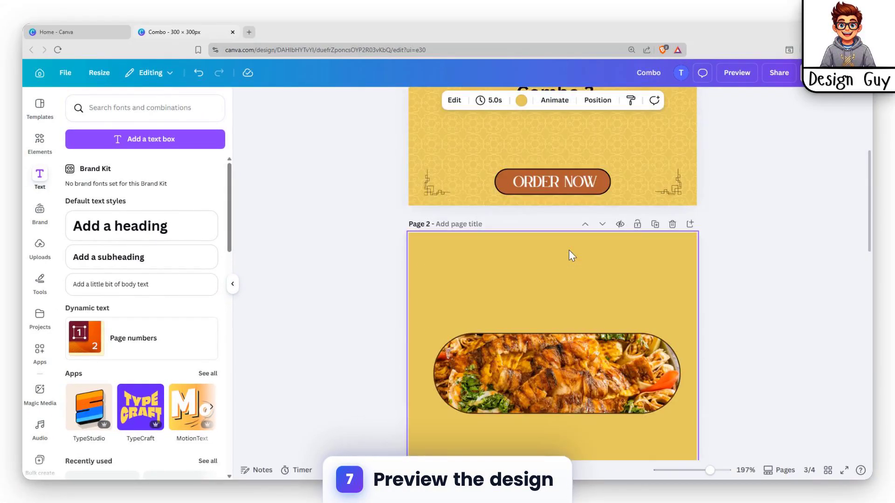
pyautogui.scroll(5, 569, 256)
pyautogui.click(541, 275)
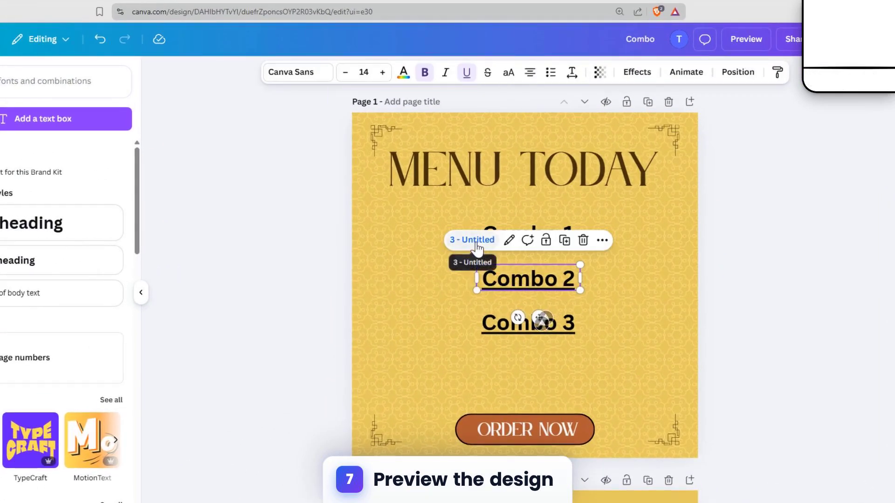
pyautogui.click(477, 240)
# Test the "Combo 3" link on page 1 by following it to page 4, and return to the menu page
pyautogui.scroll(8, 560, 280)
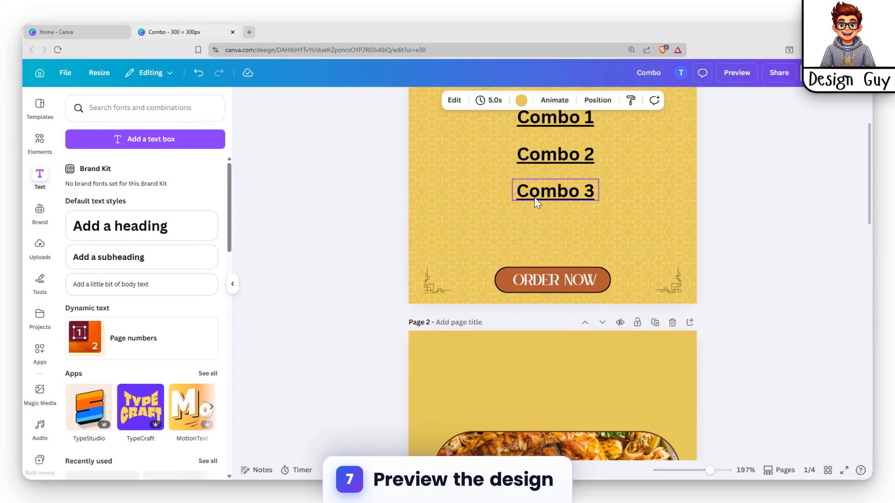
pyautogui.click(535, 197)
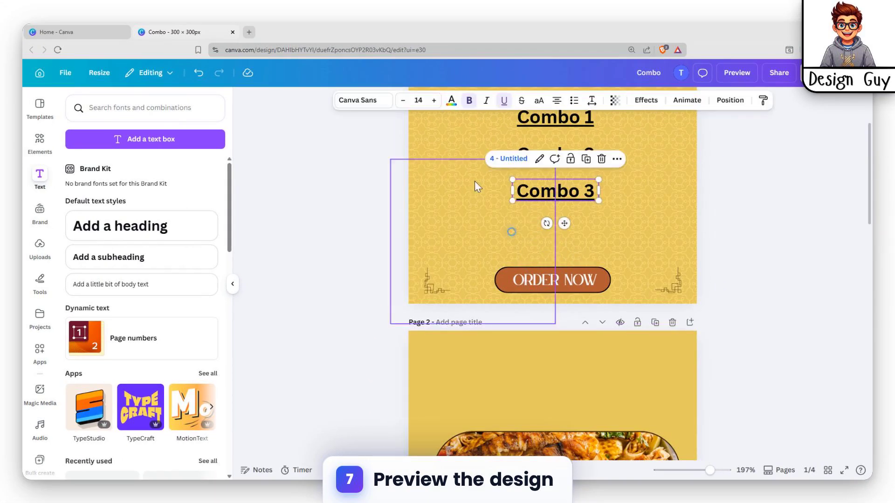
pyautogui.click(512, 159)
pyautogui.click(540, 242)
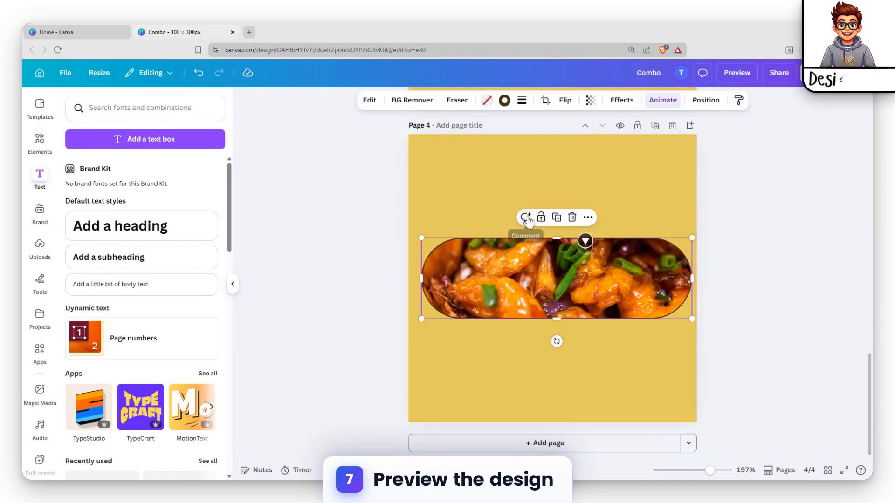
pyautogui.scroll(15, 689, 252)
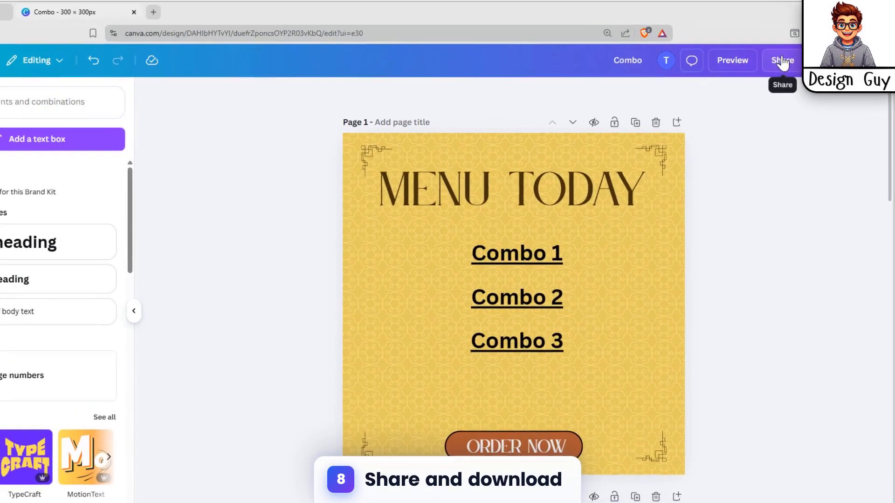
# Set the design's download file type to PDF Print for pages 1–4 and close the download settings
pyautogui.click(779, 72)
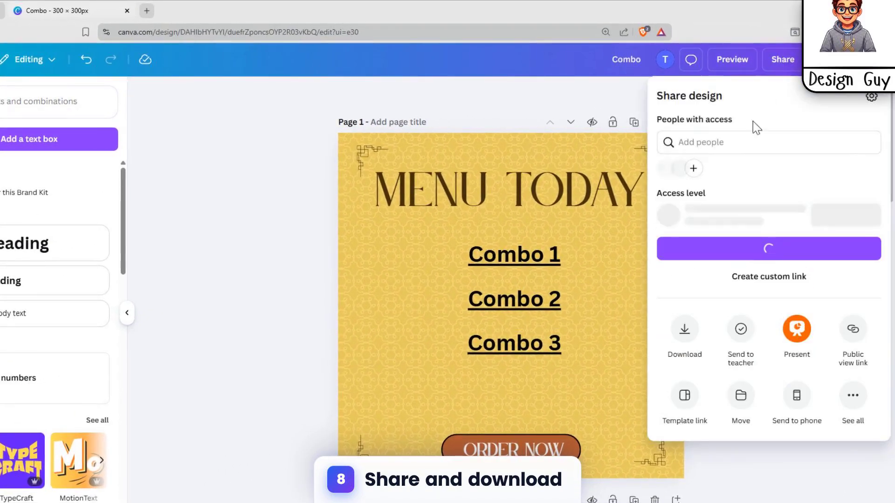
pyautogui.click(687, 333)
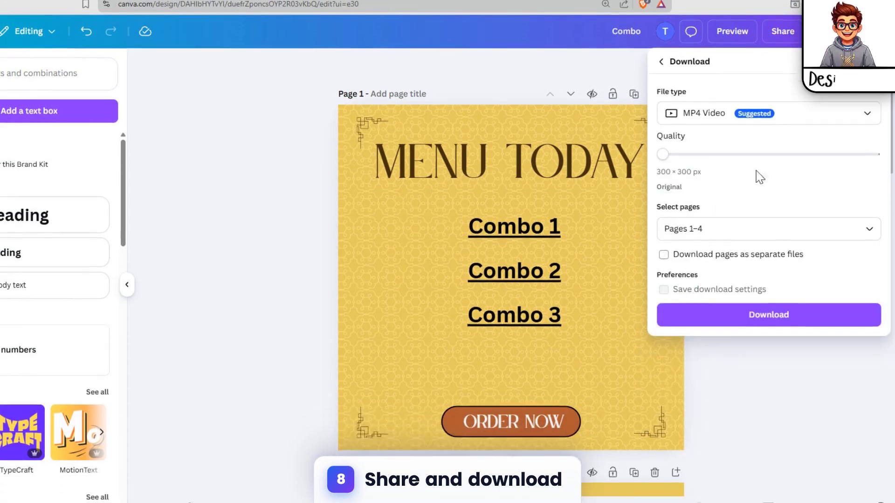
pyautogui.click(855, 147)
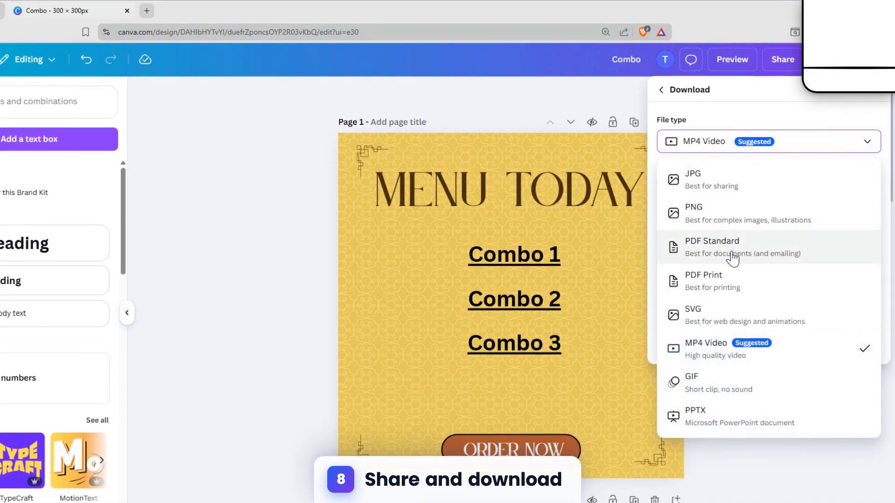
pyautogui.click(725, 288)
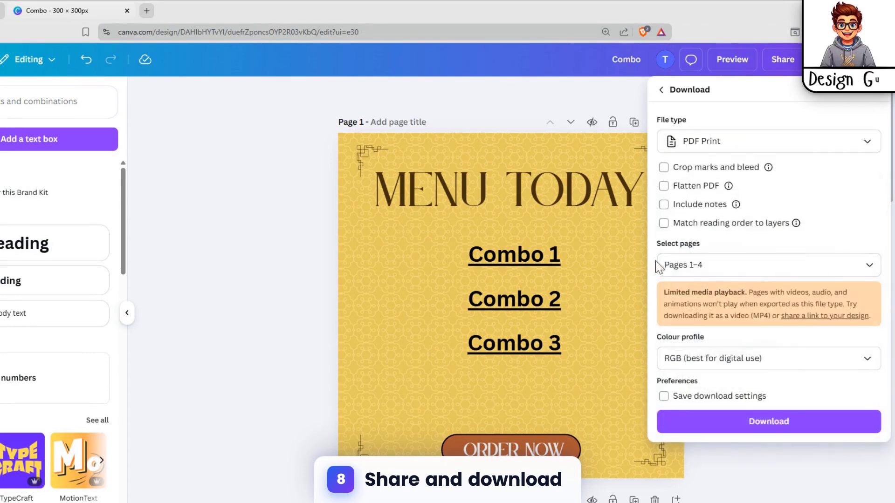
pyautogui.click(838, 142)
pyautogui.click(809, 150)
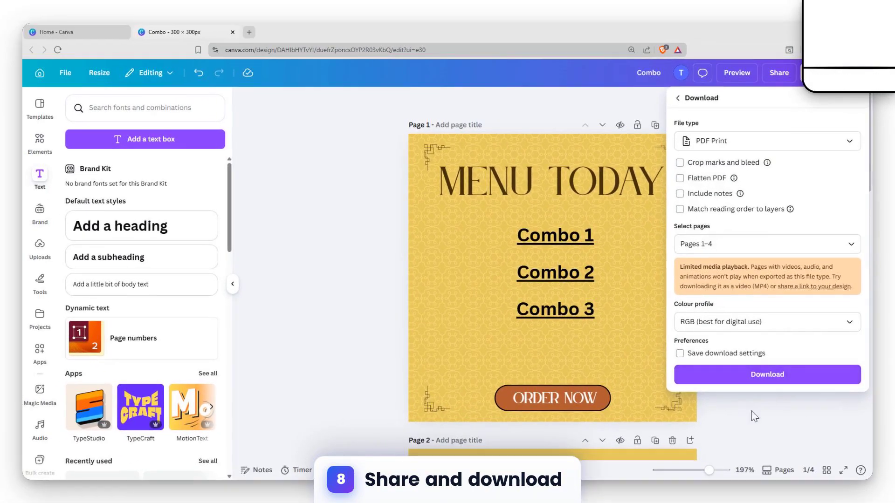
pyautogui.click(797, 398)
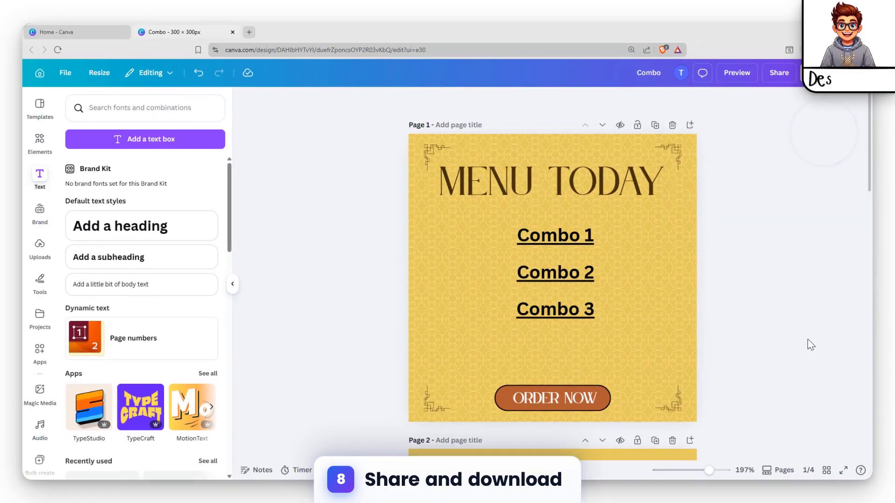